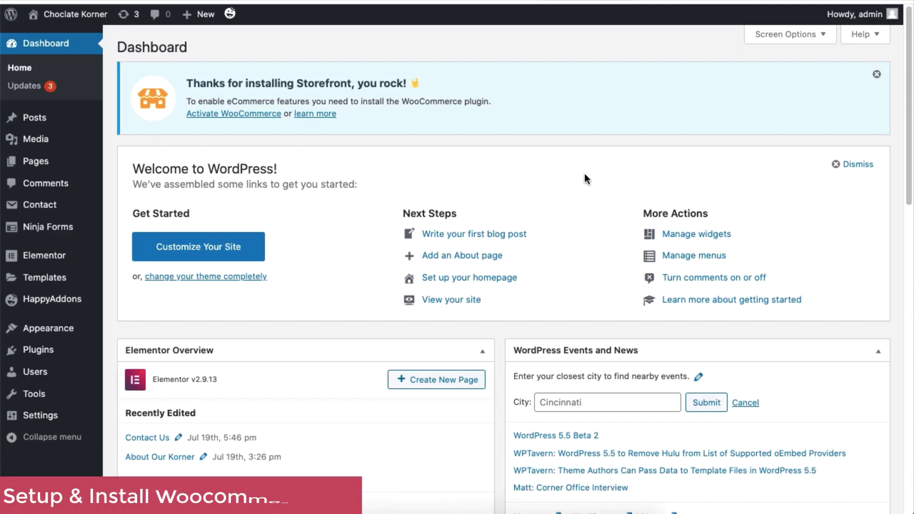
- Check WooCommerce via an Add New search and its Home page, then review Installed Plugins
{"action": "left_click", "coordinate": [40, 355]}
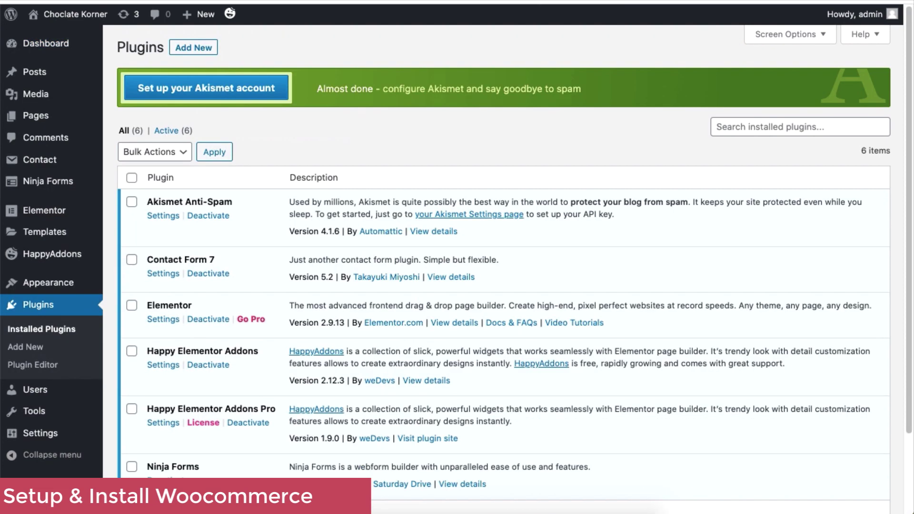
{"action": "left_click", "coordinate": [194, 47]}
{"action": "type", "text": "woo"}
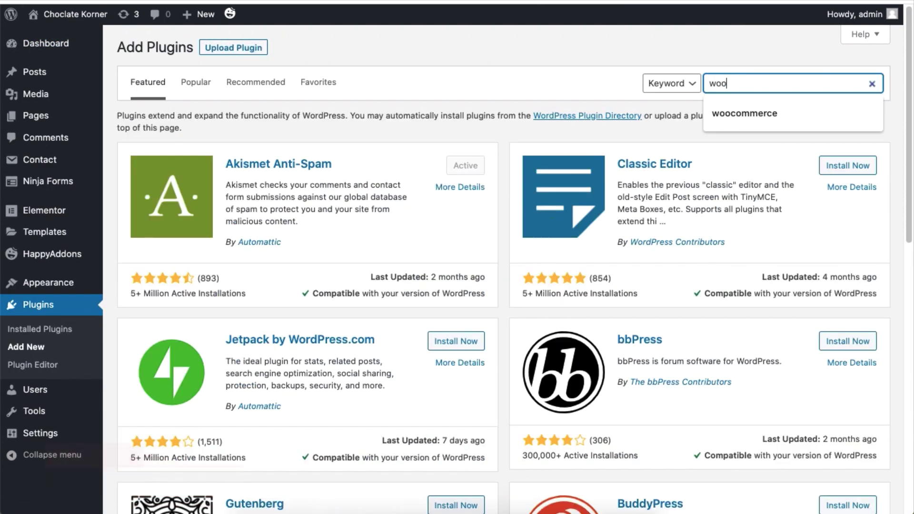
{"action": "type", "text": "commerce"}
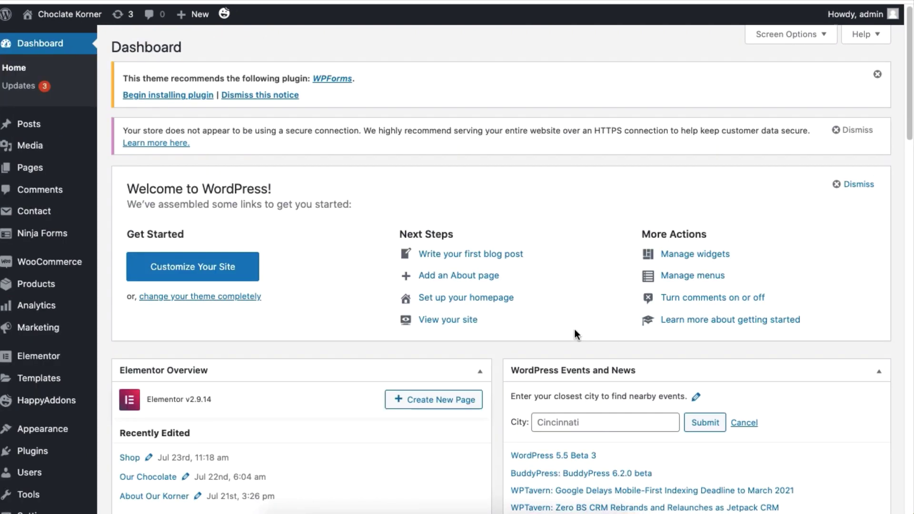
{"action": "left_click", "coordinate": [54, 263]}
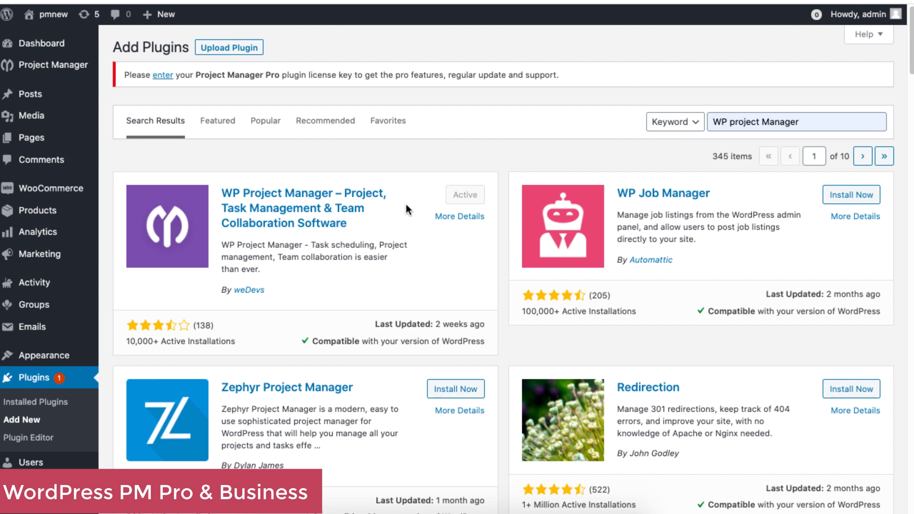
{"action": "left_click", "coordinate": [31, 398]}
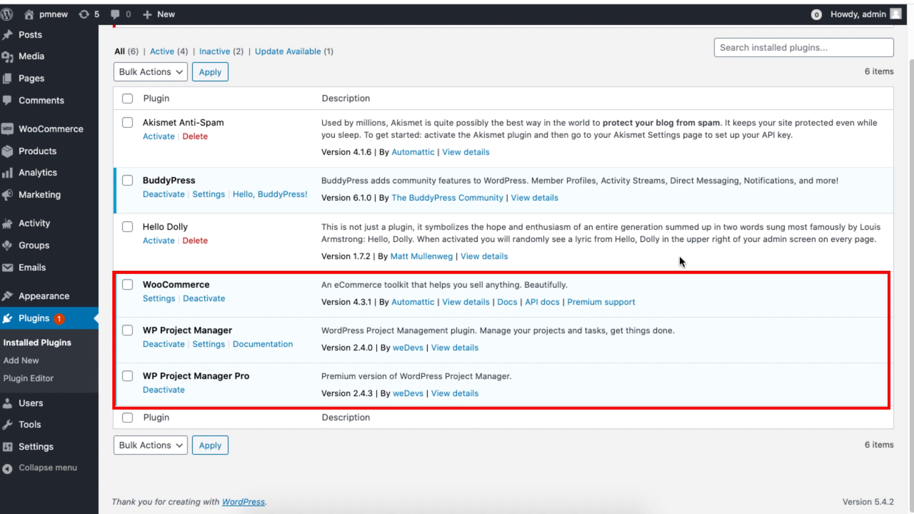
- Browse the Project Manager projects and view the Youtube Vid project's task lists
{"action": "scroll", "coordinate": [619, 205], "scroll_direction": "up", "scroll_amount": 2}
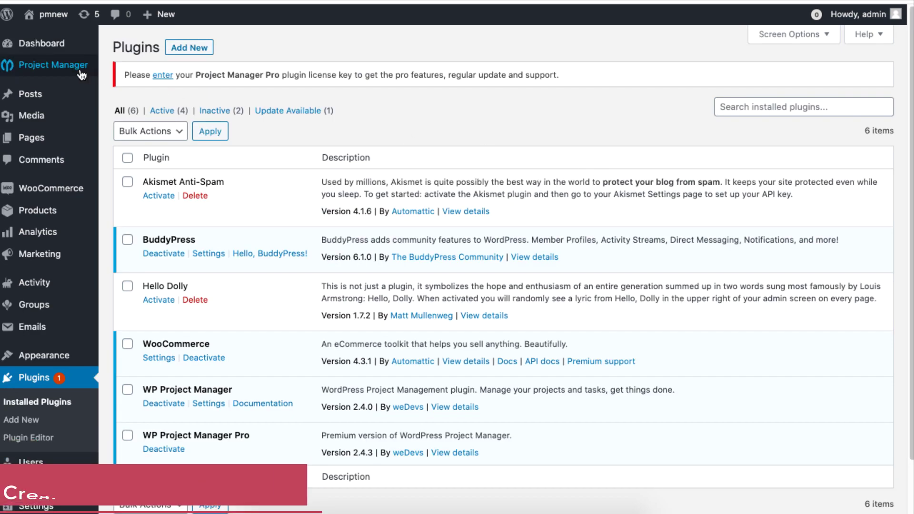
{"action": "mouse_move", "coordinate": [62, 66]}
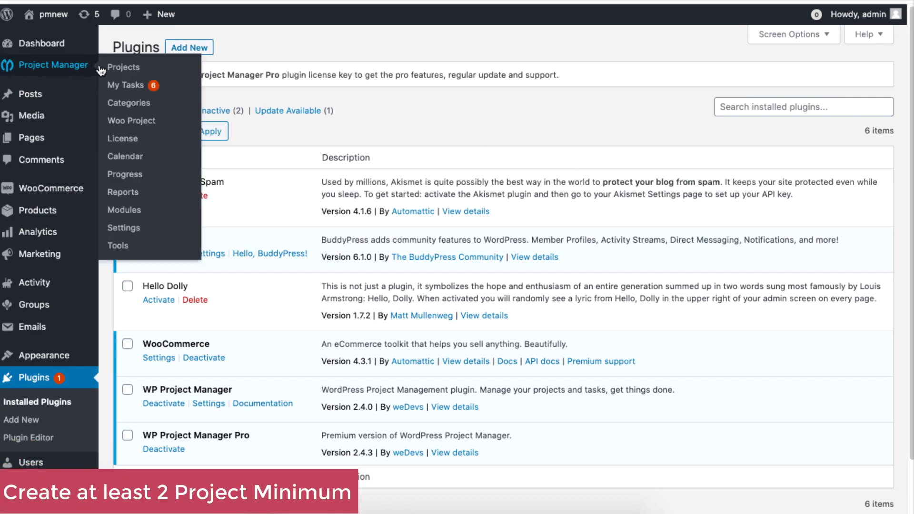
{"action": "left_click", "coordinate": [138, 68]}
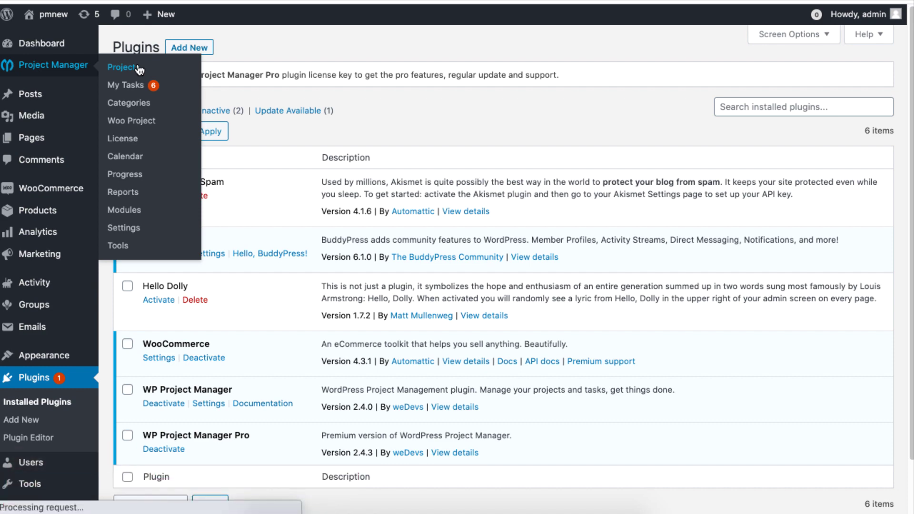
{"action": "scroll", "coordinate": [681, 157], "scroll_direction": "down", "scroll_amount": 2}
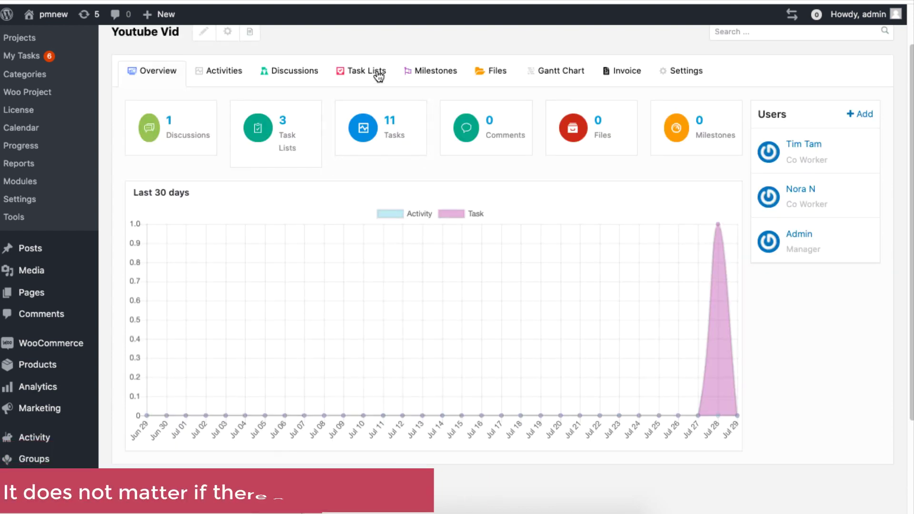
{"action": "left_click", "coordinate": [380, 75]}
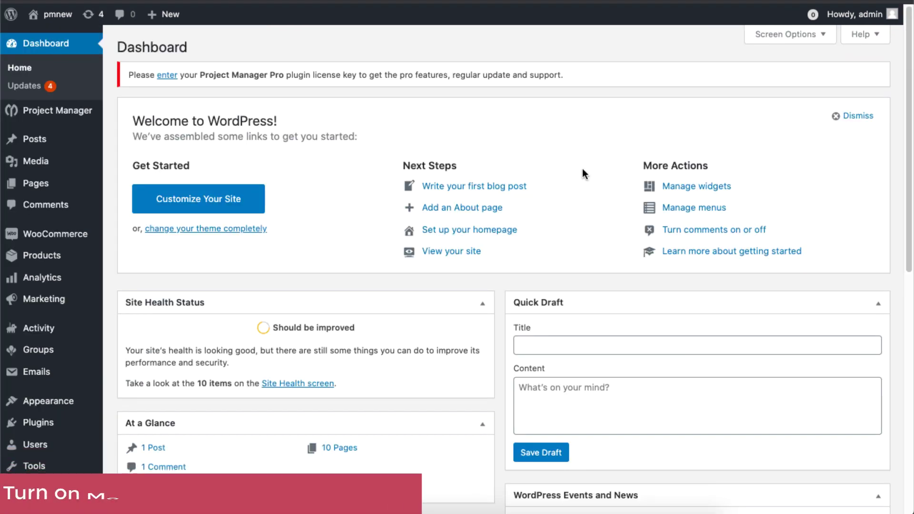
- Look up the WooCommerce Order module on the Project Manager Modules page
{"action": "mouse_move", "coordinate": [81, 114]}
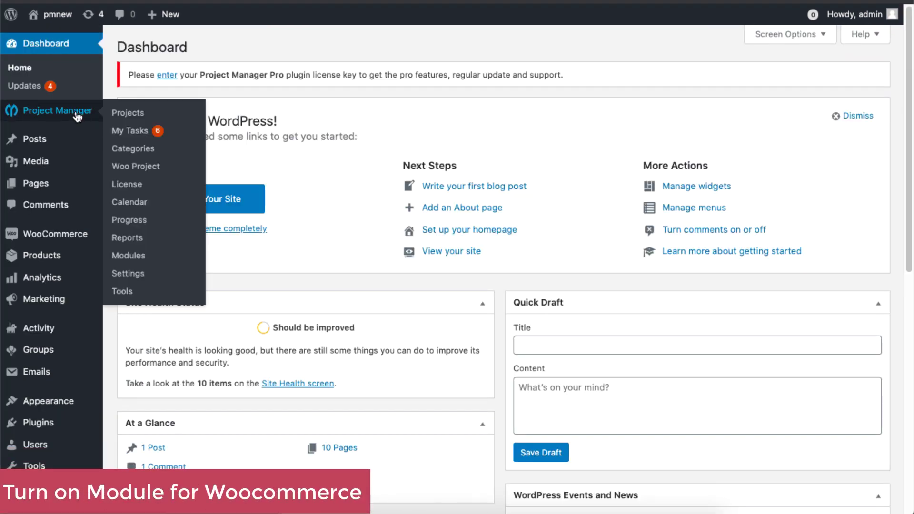
{"action": "left_click", "coordinate": [162, 257]}
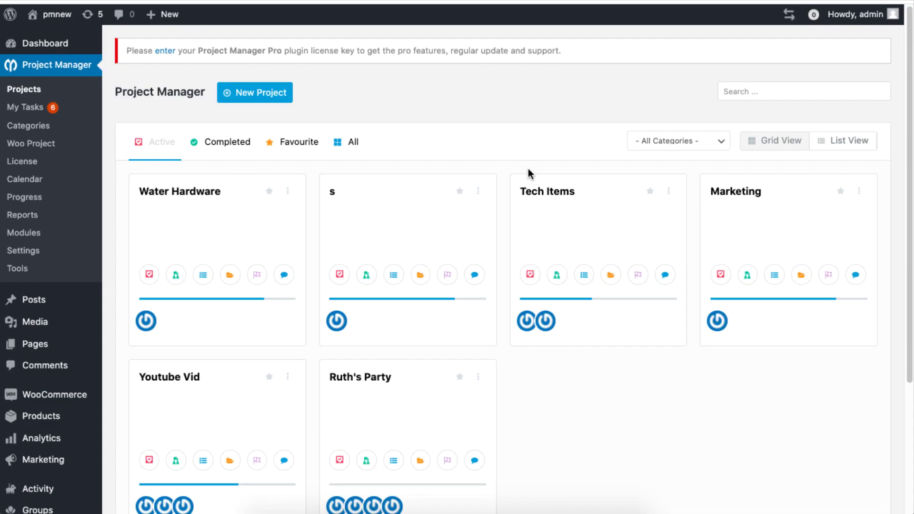
- Save a Create rule for Fan, Wires and Antenna with a Co-Worker assignee, then add empty rule rows
{"action": "left_click", "coordinate": [30, 145]}
{"action": "left_click", "coordinate": [329, 106]}
{"action": "left_click", "coordinate": [302, 129]}
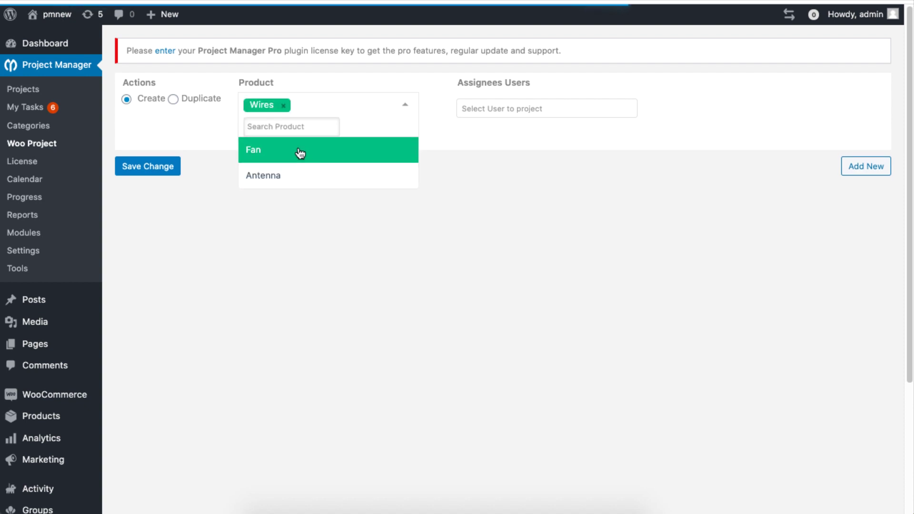
{"action": "left_click", "coordinate": [302, 150]}
{"action": "left_click", "coordinate": [300, 151]}
{"action": "left_click", "coordinate": [500, 108]}
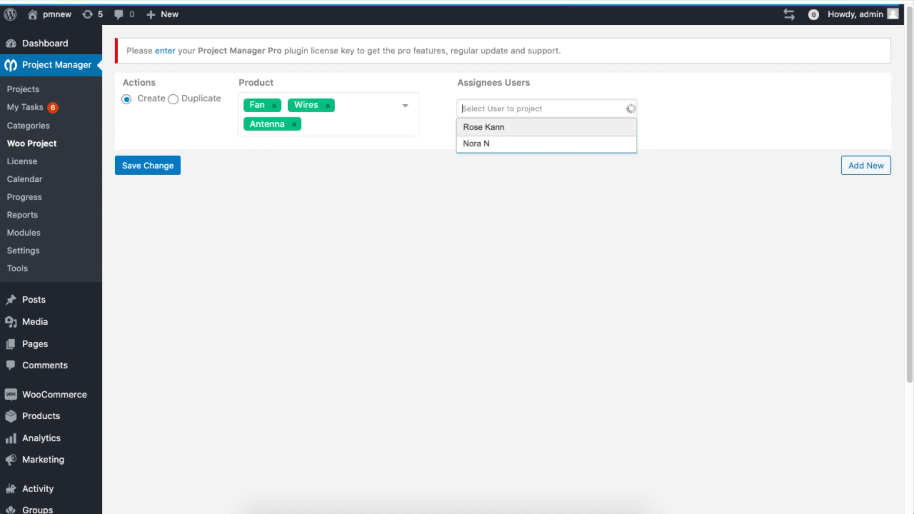
{"action": "left_click", "coordinate": [514, 127]}
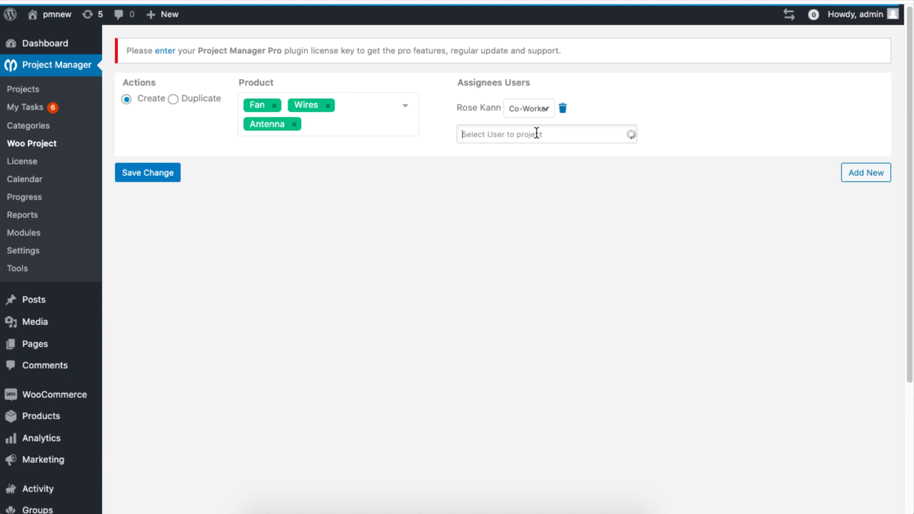
{"action": "left_click", "coordinate": [170, 177]}
{"action": "left_click", "coordinate": [879, 176]}
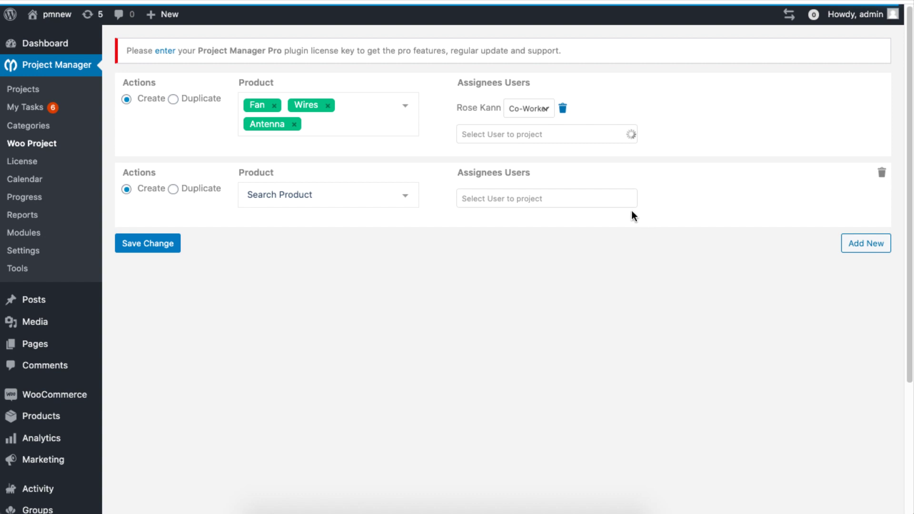
{"action": "left_click", "coordinate": [852, 242]}
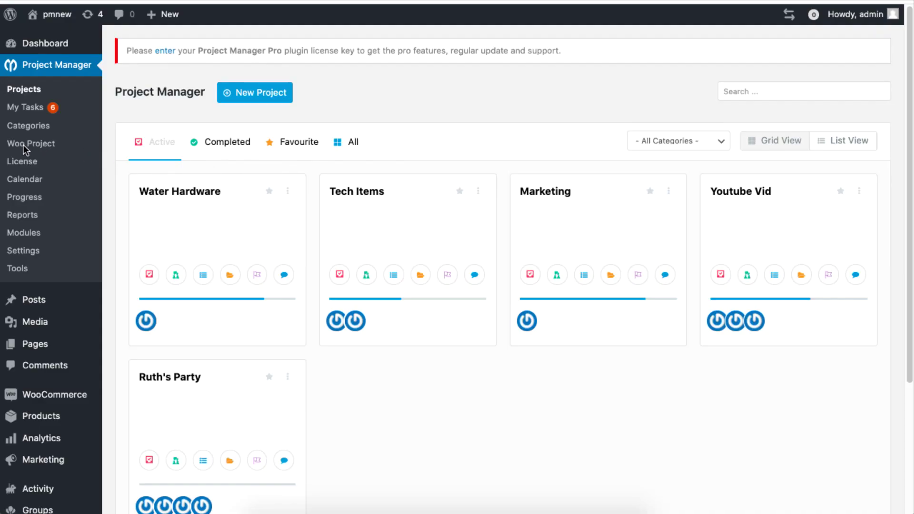
- Add a second Create rule for Wires, assign the user found by typing R, and save
{"action": "left_click", "coordinate": [41, 144]}
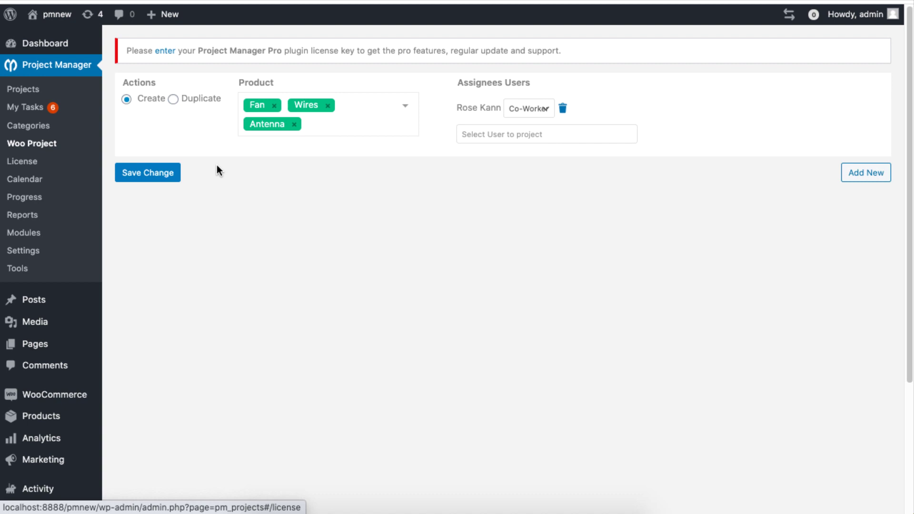
{"action": "left_click", "coordinate": [867, 177]}
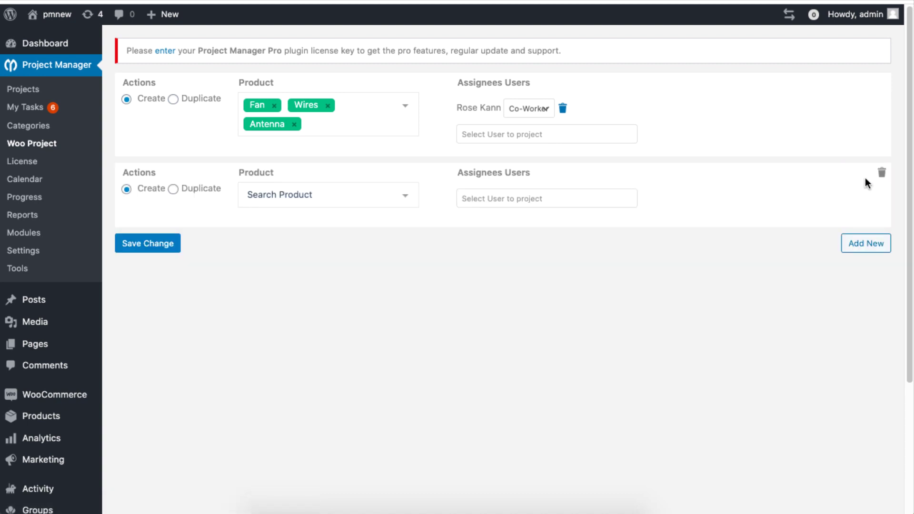
{"action": "left_click", "coordinate": [126, 189]}
{"action": "left_click", "coordinate": [298, 193]}
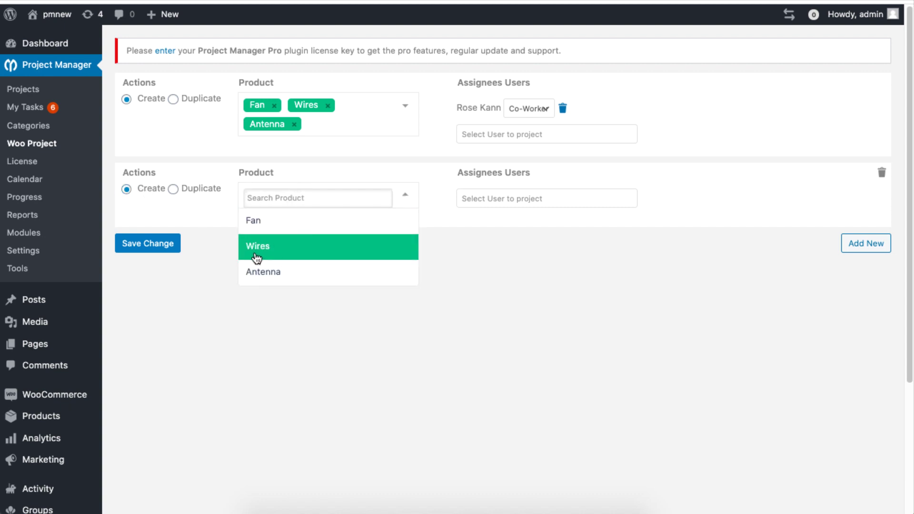
{"action": "left_click", "coordinate": [329, 252]}
{"action": "left_click", "coordinate": [481, 239]}
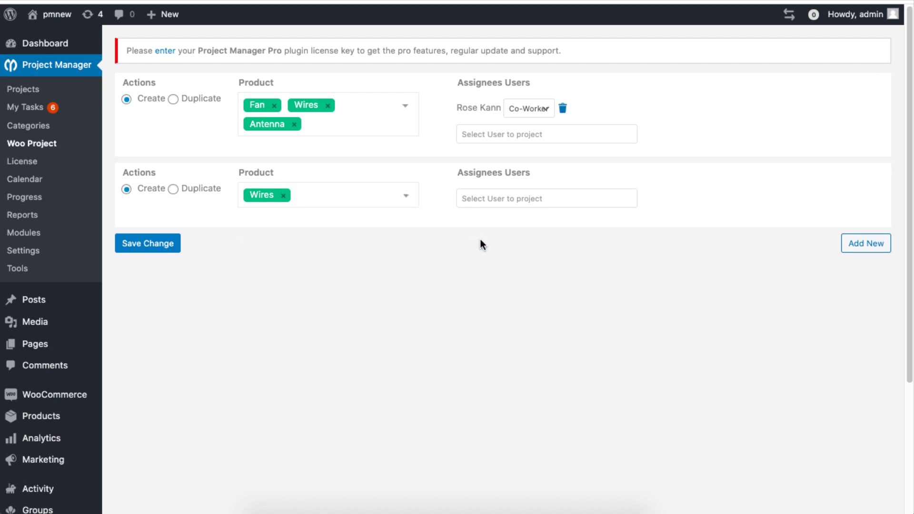
{"action": "left_click", "coordinate": [496, 201]}
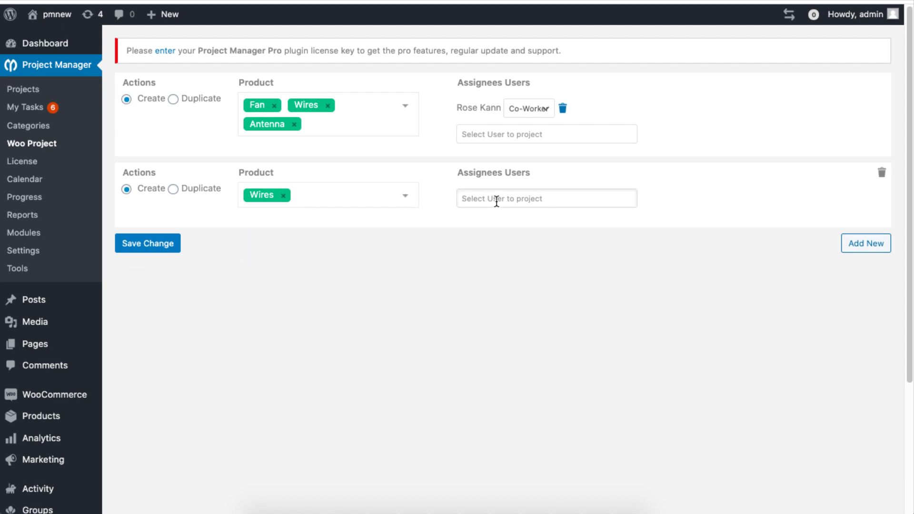
{"action": "type", "text": "R"}
{"action": "left_click", "coordinate": [468, 217]}
{"action": "left_click", "coordinate": [142, 267]}
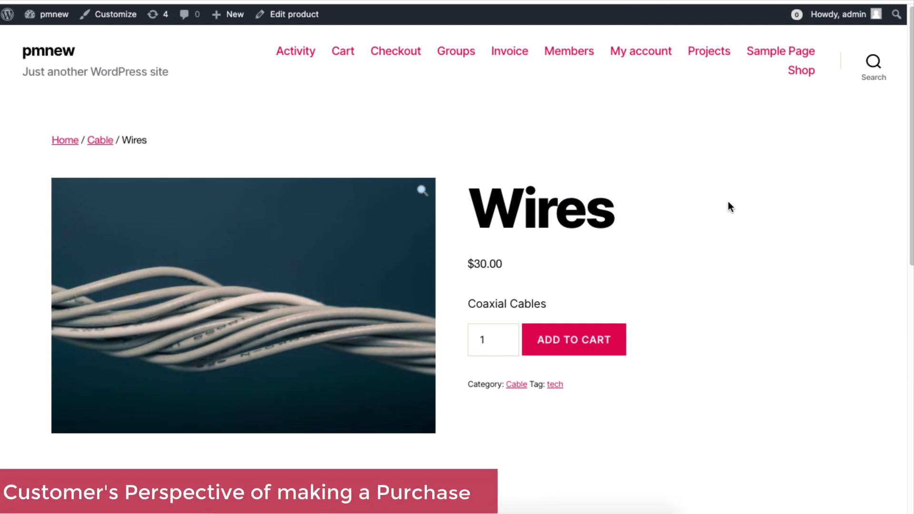
- Add the $30.00 Wires product to the cart to place a test order
{"action": "double_click", "coordinate": [468, 218]}
{"action": "left_click", "coordinate": [707, 253]}
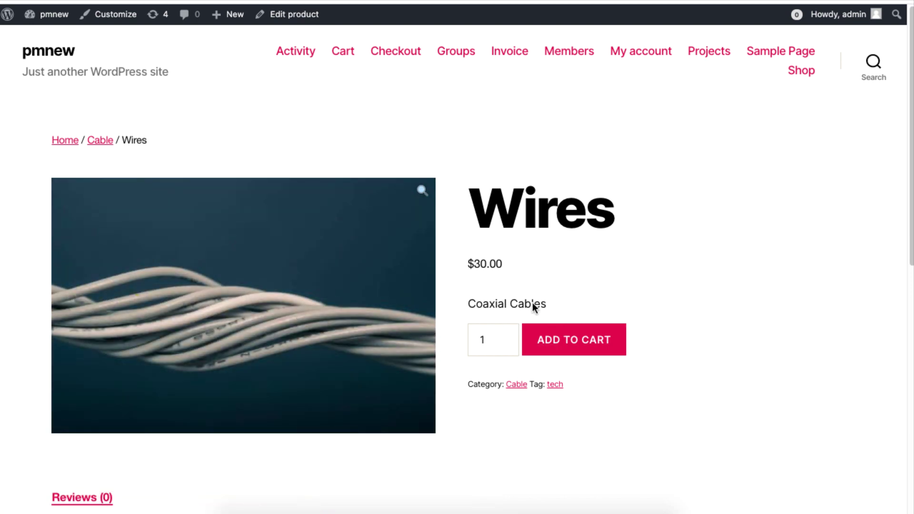
{"action": "left_click", "coordinate": [581, 352]}
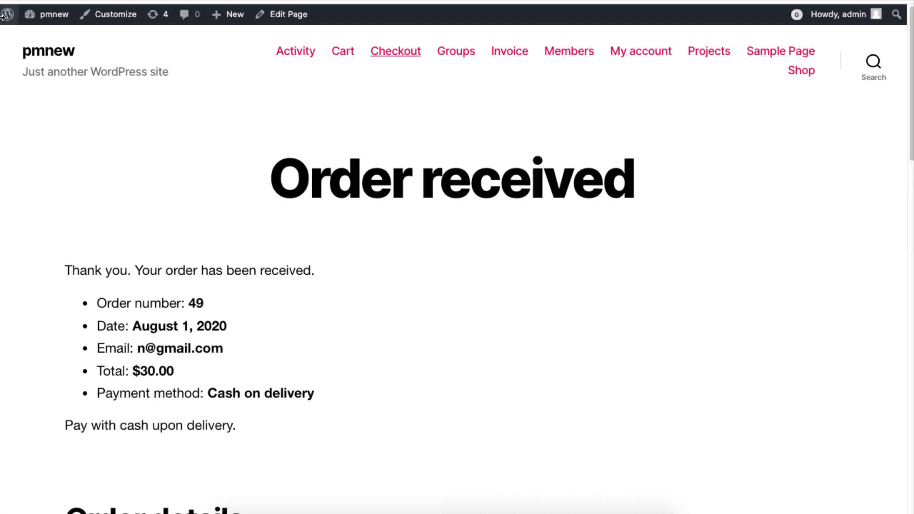
- Open the Discussions of the 49# - Wires project from the projects list
{"action": "mouse_move", "coordinate": [53, 21]}
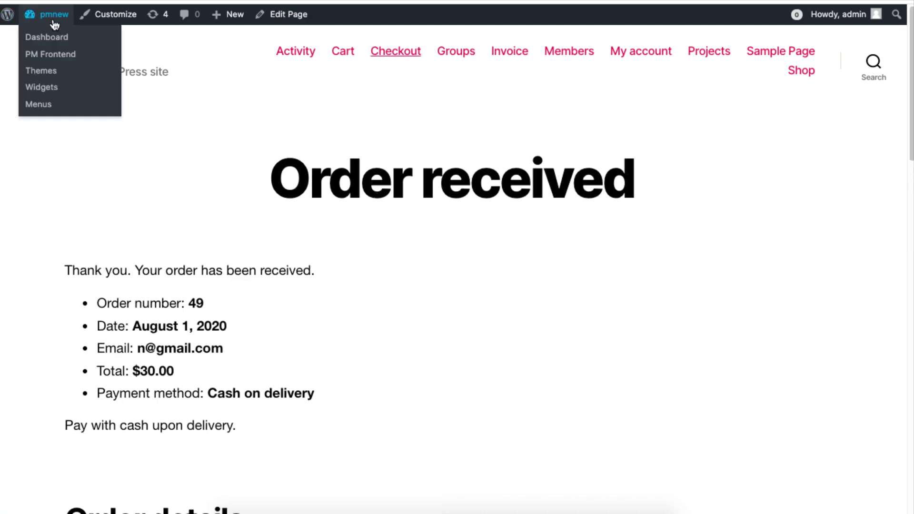
{"action": "left_click", "coordinate": [93, 41]}
{"action": "mouse_move", "coordinate": [89, 113]}
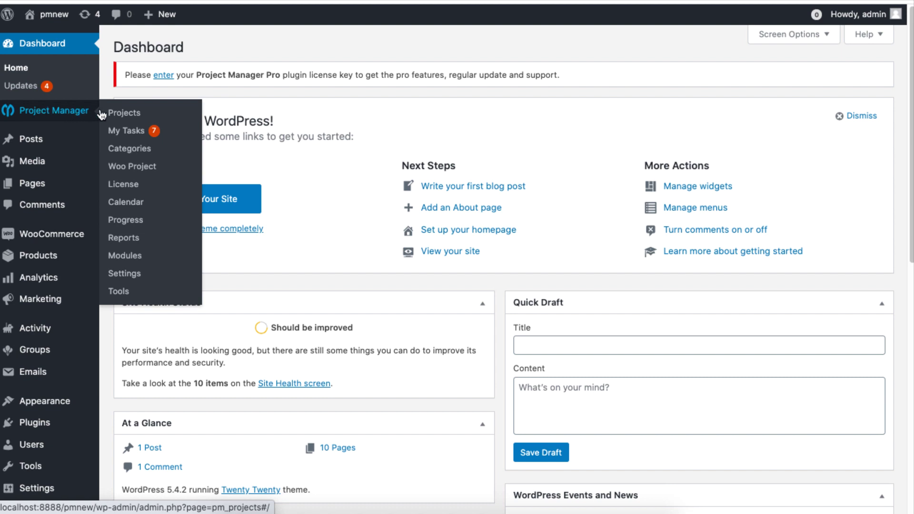
{"action": "left_click", "coordinate": [145, 112]}
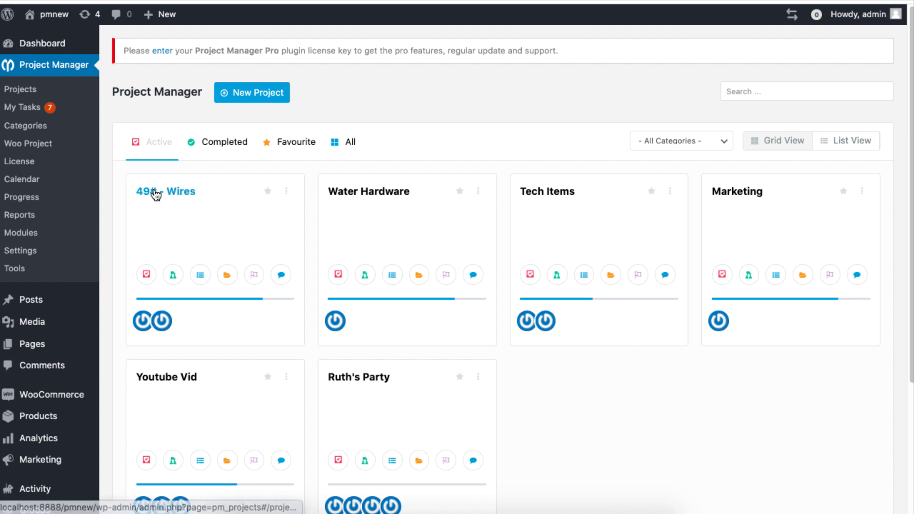
{"action": "left_click", "coordinate": [182, 195]}
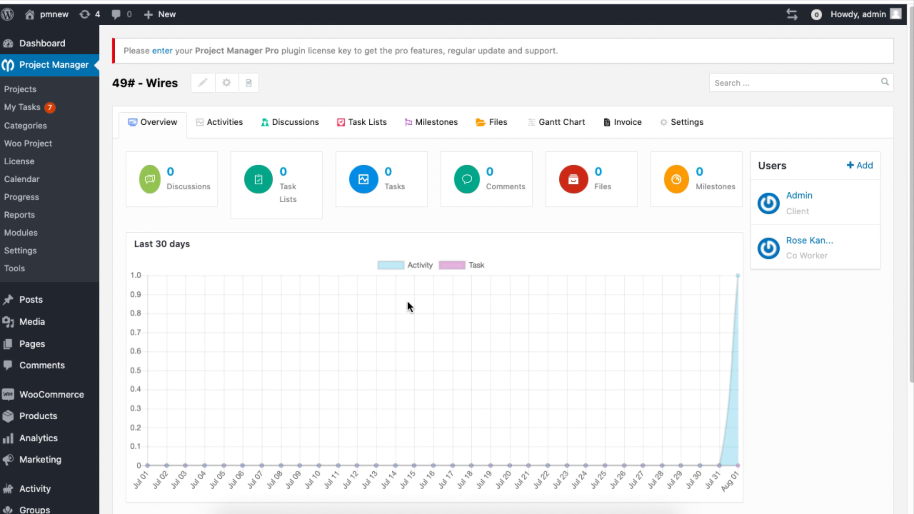
{"action": "left_click", "coordinate": [311, 120]}
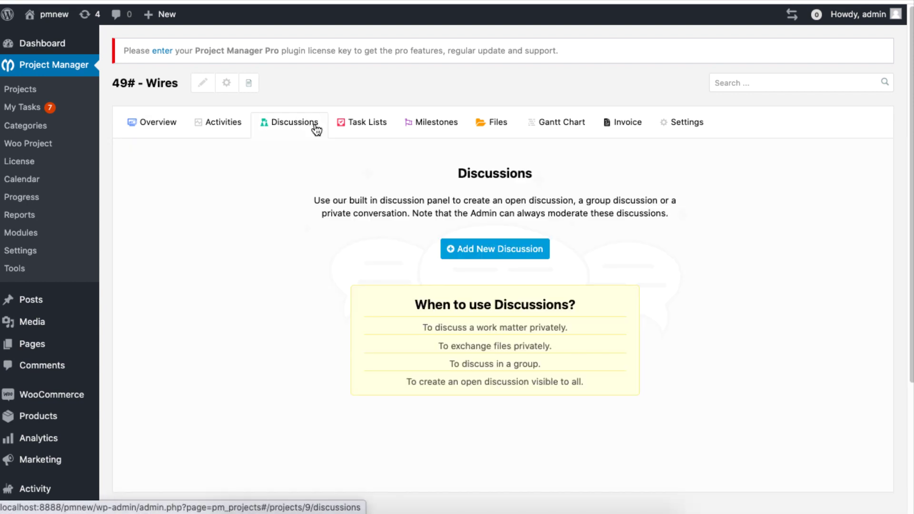
- Draft a discussion titled 'Feedback' with the message 'Please let us know if the product is ok'
{"action": "left_click", "coordinate": [531, 252]}
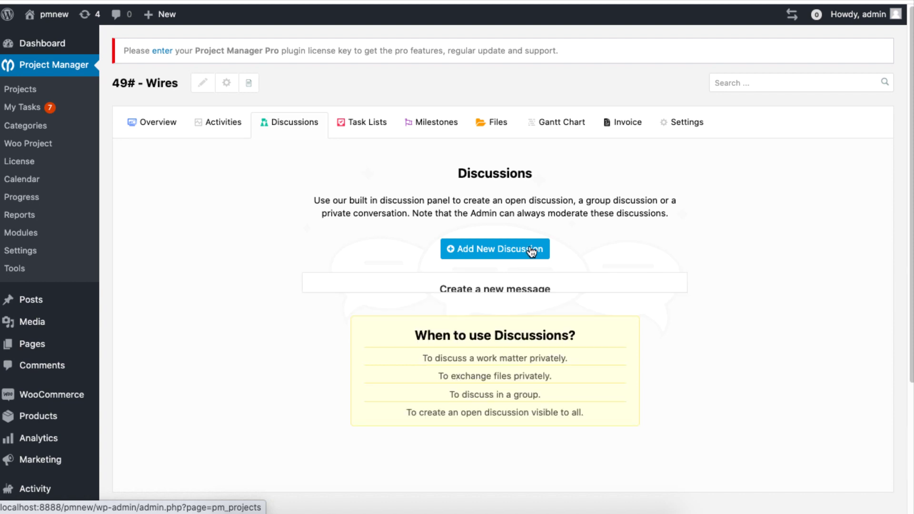
{"action": "type", "text": "Feedback"}
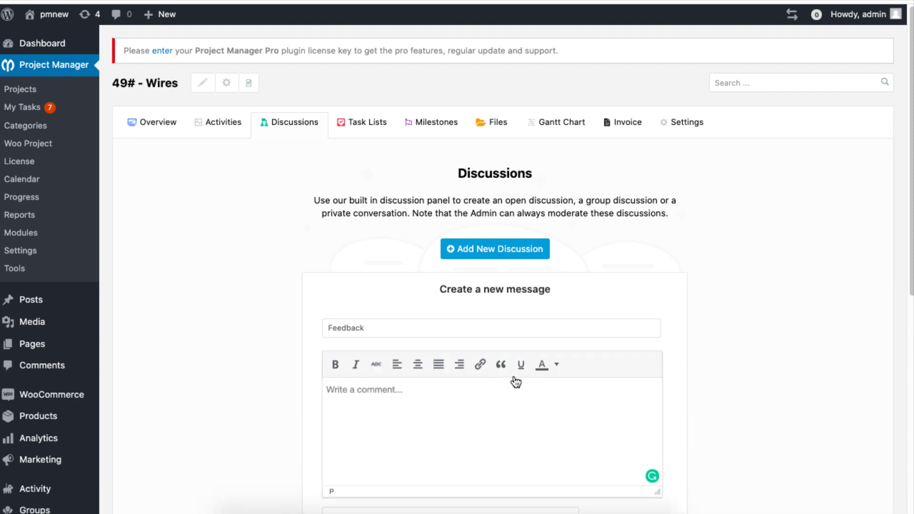
{"action": "left_click", "coordinate": [516, 387]}
{"action": "type", "text": "Please let us know if the product is ok"}
{"action": "scroll", "coordinate": [514, 386], "scroll_direction": "down", "scroll_amount": 5}
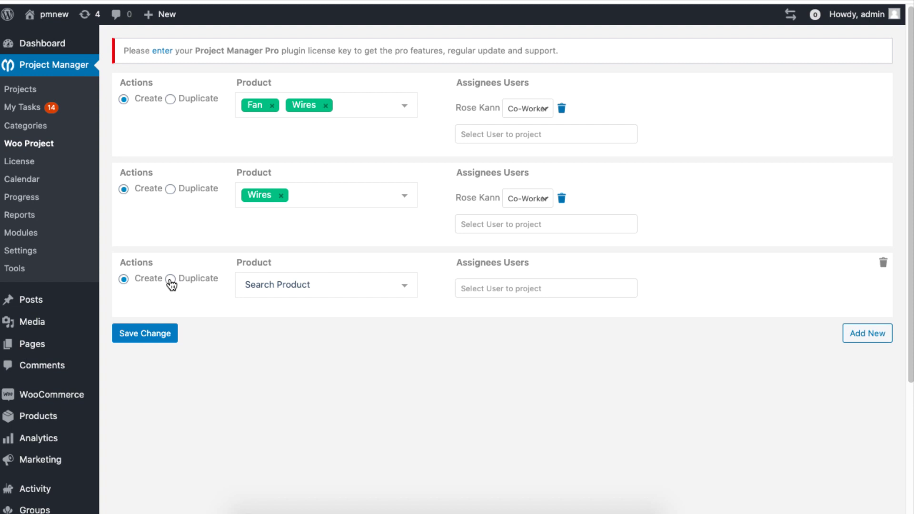
- Set the third rule to Duplicate the Tech Items project when Antenna is ordered, and save
{"action": "left_click", "coordinate": [195, 284]}
{"action": "left_click", "coordinate": [307, 287]}
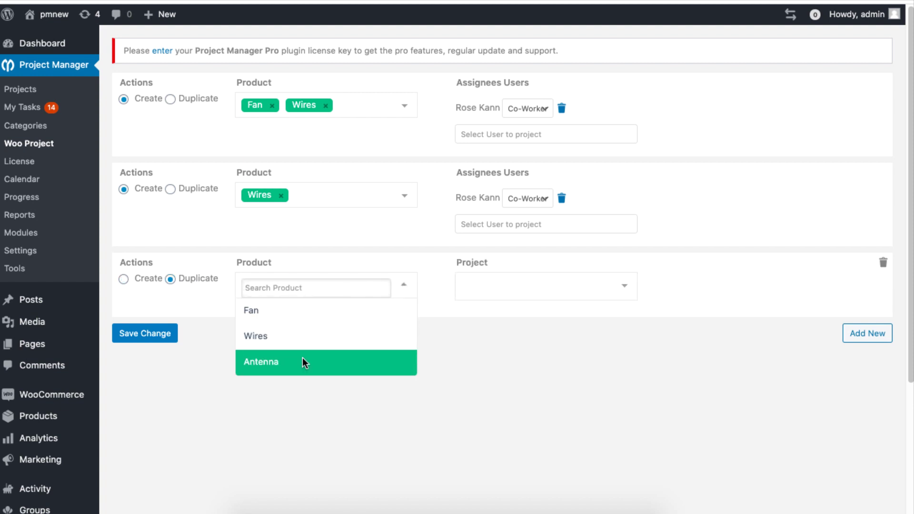
{"action": "left_click", "coordinate": [339, 367]}
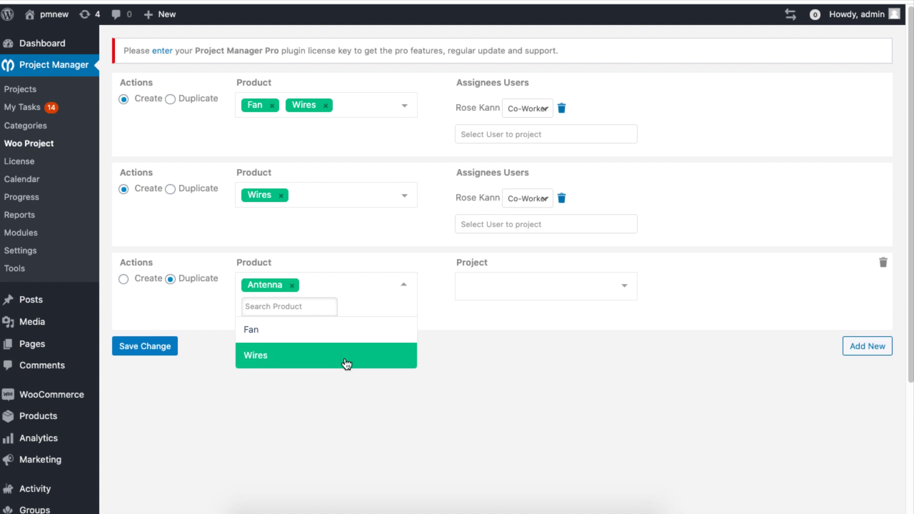
{"action": "left_click", "coordinate": [531, 286]}
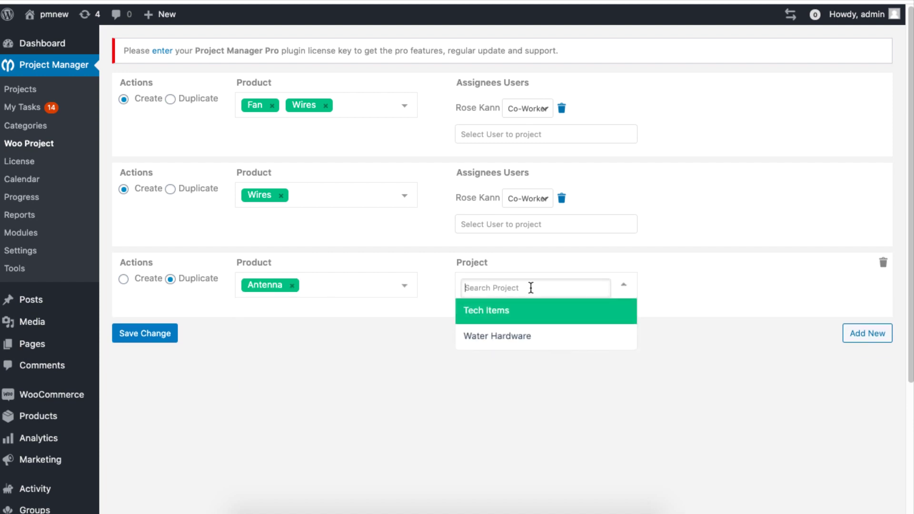
{"action": "left_click", "coordinate": [521, 318]}
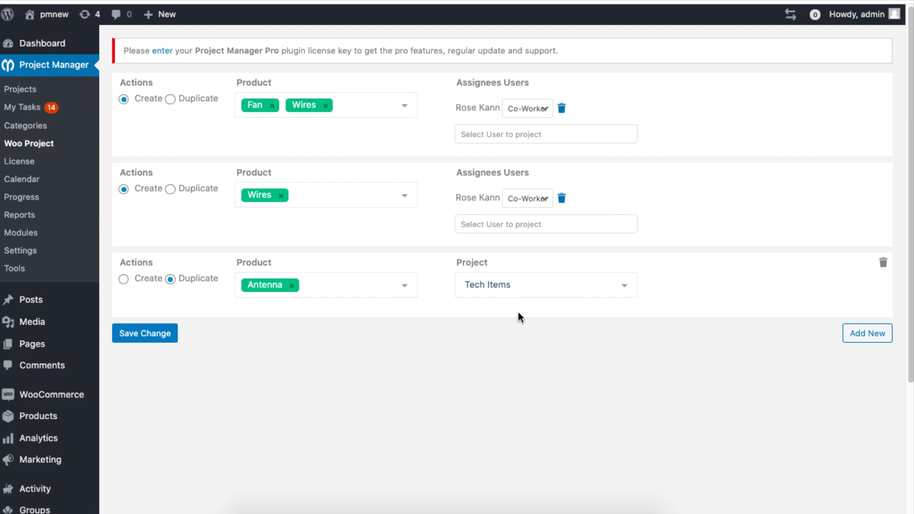
{"action": "left_click", "coordinate": [150, 339]}
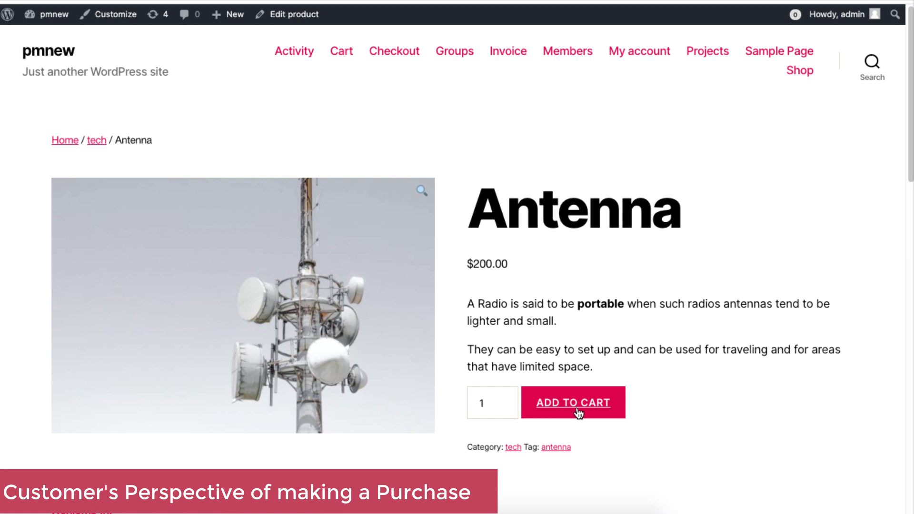
- Order the $200.00 Antenna product to trigger the duplicate rule
{"action": "left_click", "coordinate": [579, 412]}
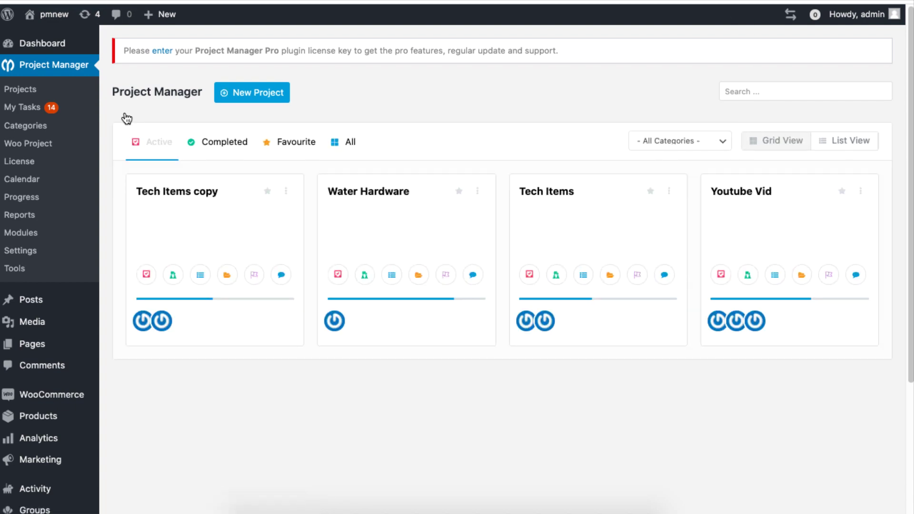
- Open the Tech Items copy project and look through its Files and Discussions
{"action": "left_click", "coordinate": [197, 194]}
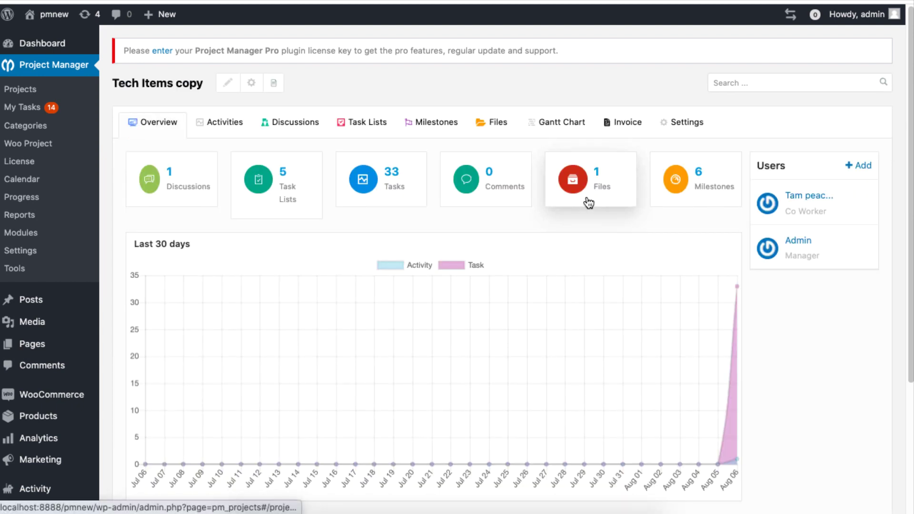
{"action": "left_click", "coordinate": [589, 201]}
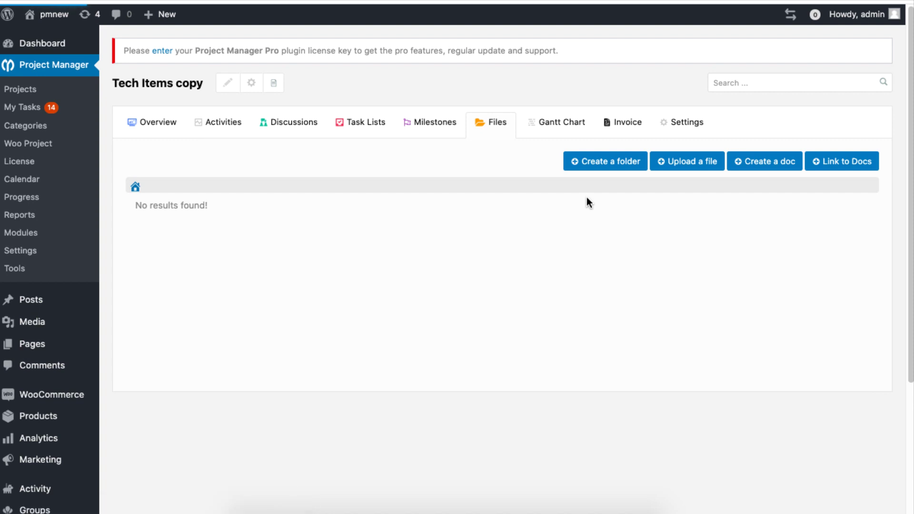
{"action": "left_click", "coordinate": [303, 127]}
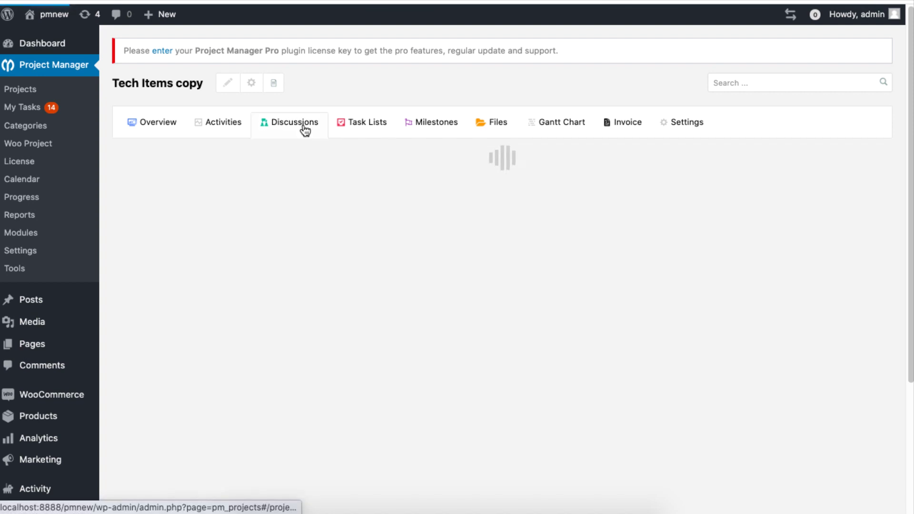